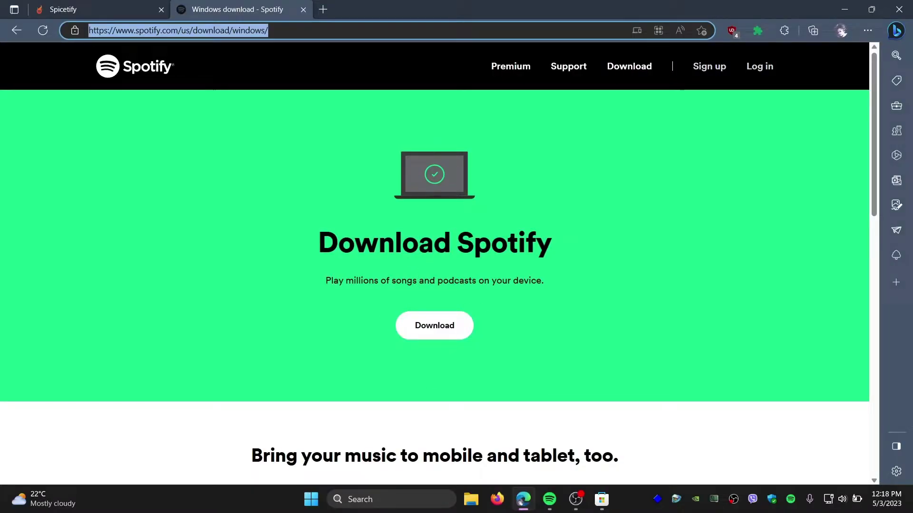
- Request the Windows download of Spotify and view its Microsoft Store listing before returning to the download page
{"action": "left_click", "coordinate": [434, 325]}
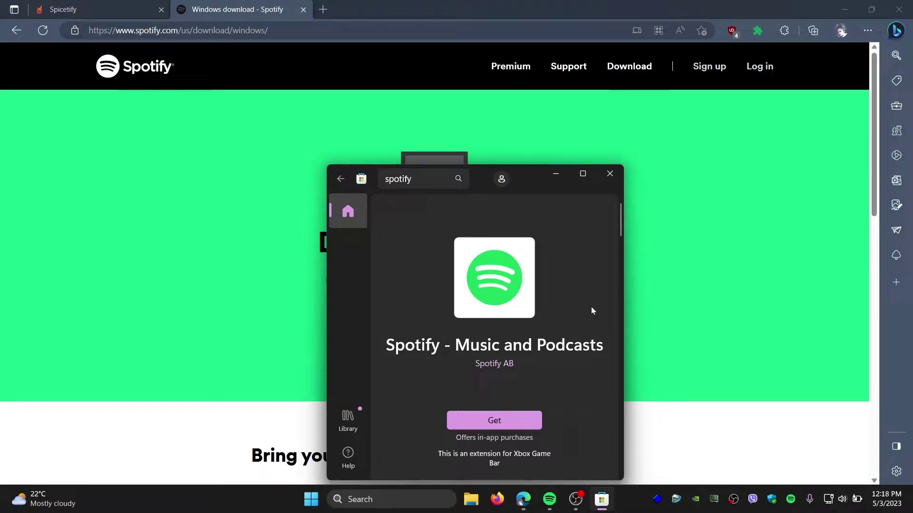
{"action": "left_click", "coordinate": [716, 266]}
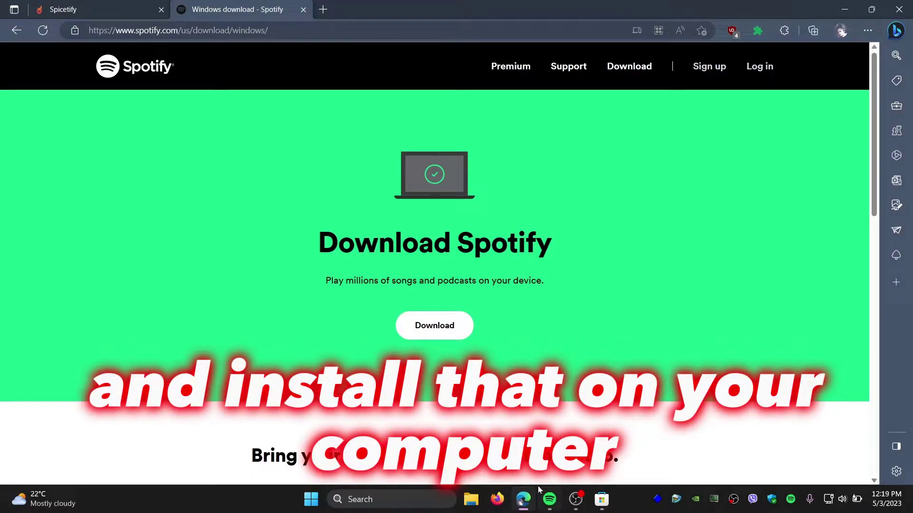
{"action": "left_click", "coordinate": [311, 499]}
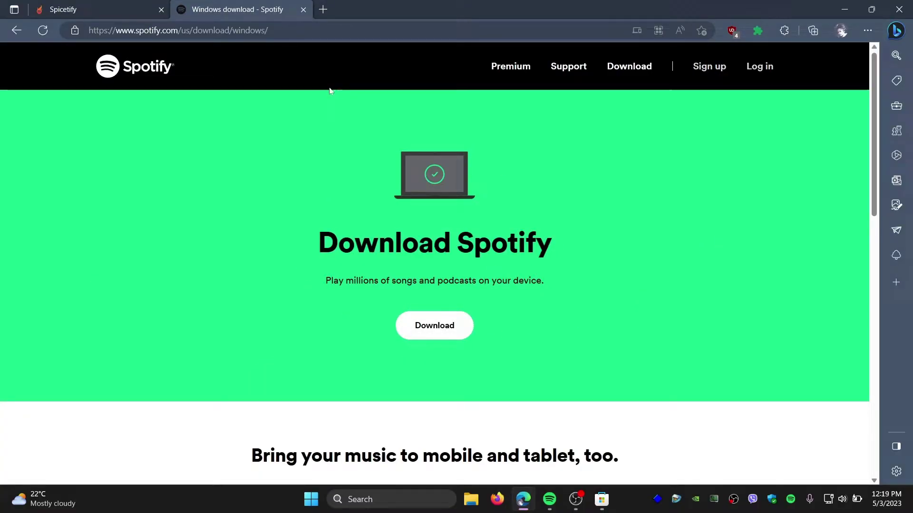
- Switch to the Spicetify website and open its installation guide from the home page
{"action": "left_click", "coordinate": [133, 4]}
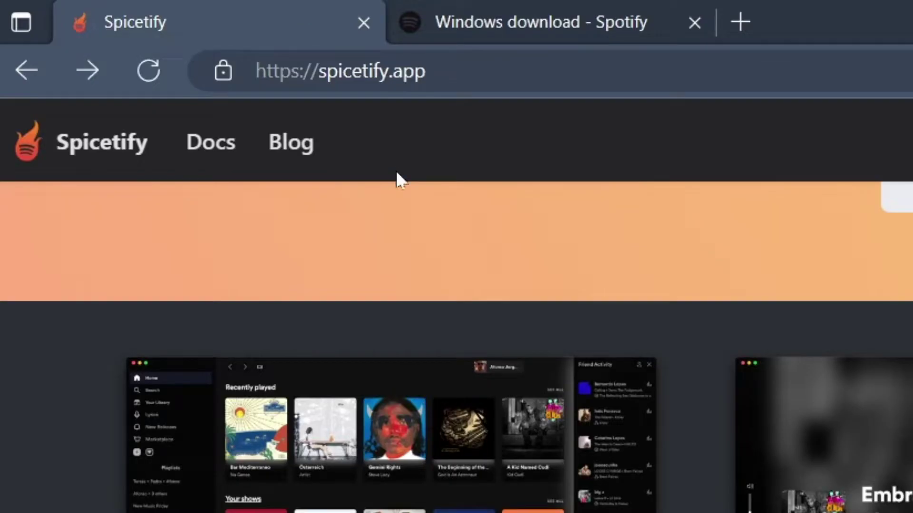
{"action": "scroll", "coordinate": [283, 191], "scroll_direction": "up", "scroll_amount": 2}
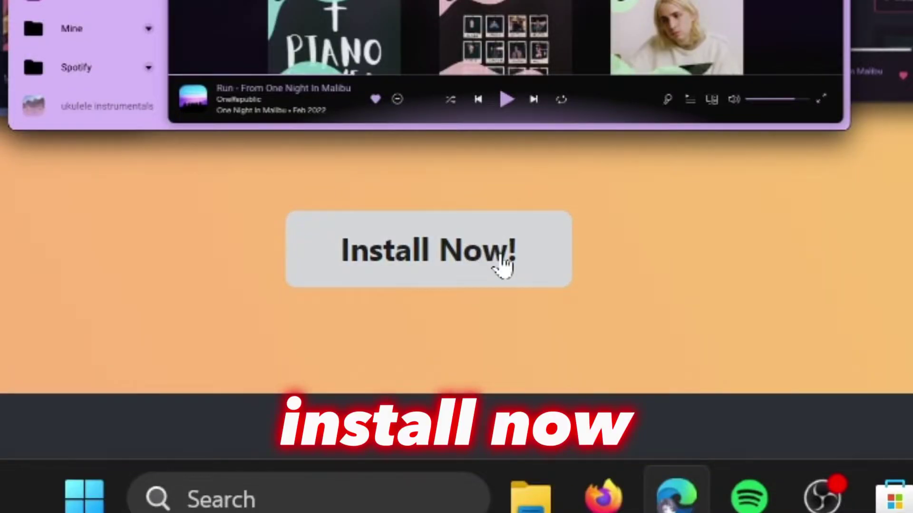
{"action": "left_click", "coordinate": [460, 412]}
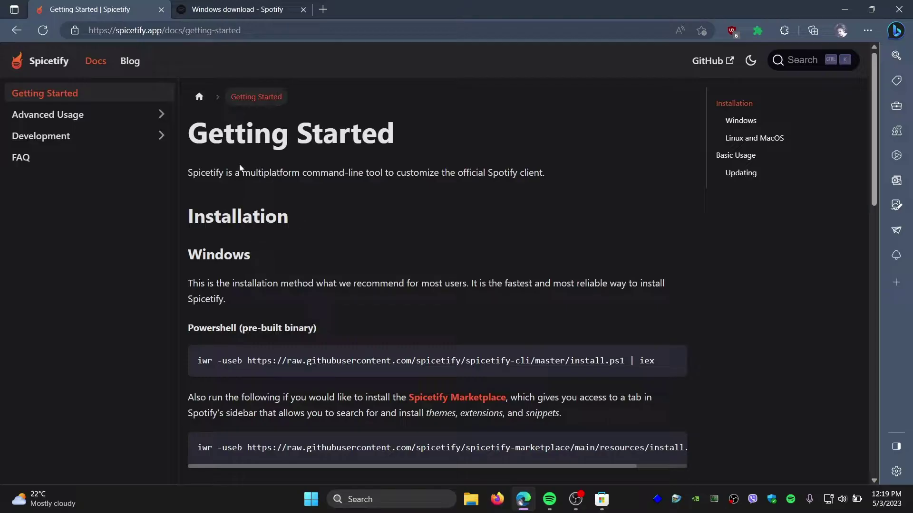
- Copy the PowerShell (pre-built binary) install command from the Windows section of the Getting Started page
{"action": "scroll", "coordinate": [306, 296], "scroll_direction": "down", "scroll_amount": 3}
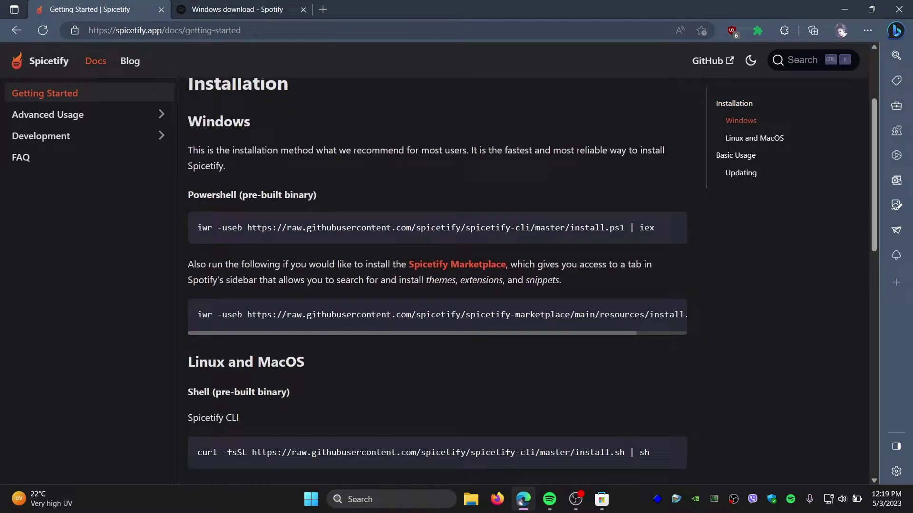
{"action": "double_click", "coordinate": [224, 122]}
{"action": "scroll", "coordinate": [252, 271], "scroll_direction": "down", "scroll_amount": 4}
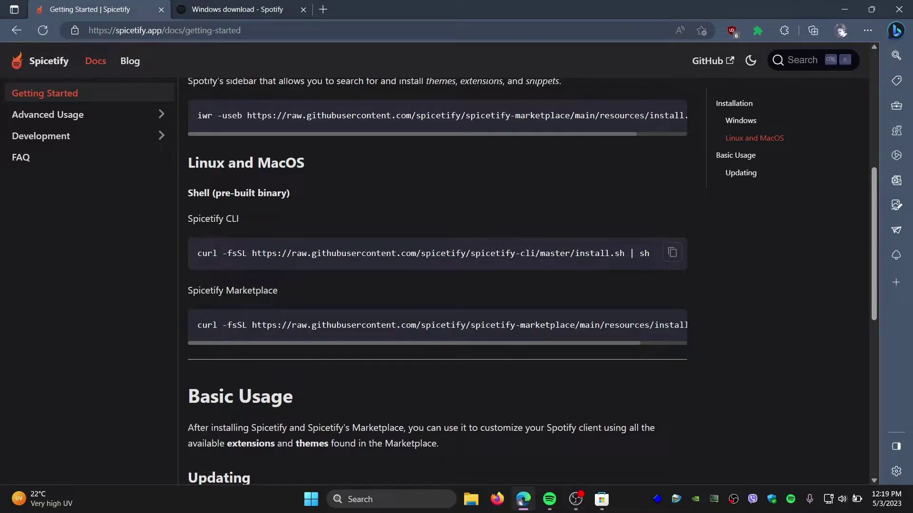
{"action": "scroll", "coordinate": [384, 259], "scroll_direction": "up", "scroll_amount": 5}
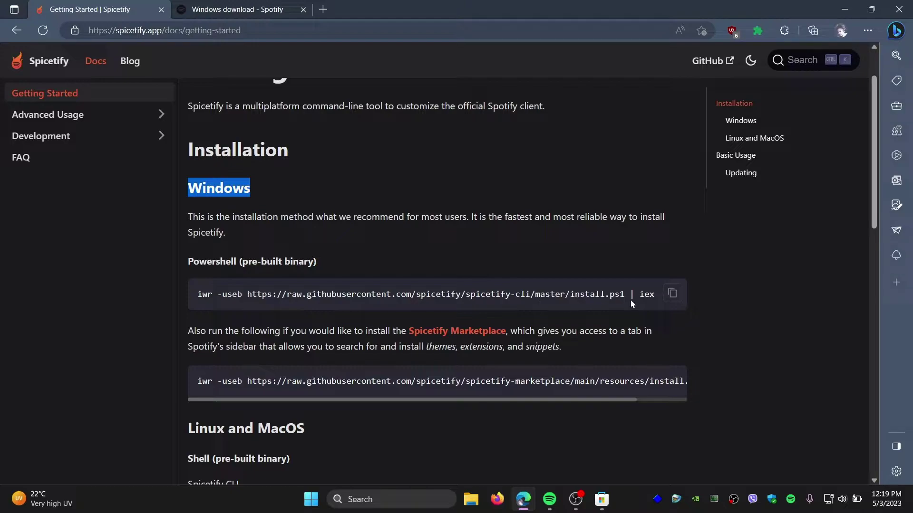
{"action": "scroll", "coordinate": [671, 297], "scroll_direction": "up", "scroll_amount": 3}
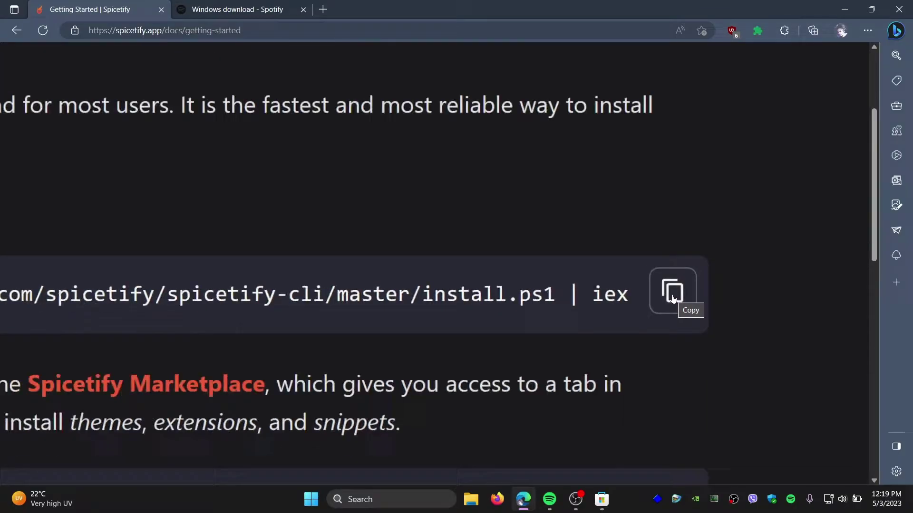
{"action": "scroll", "coordinate": [672, 298], "scroll_direction": "down", "scroll_amount": 3}
{"action": "left_click", "coordinate": [672, 298]}
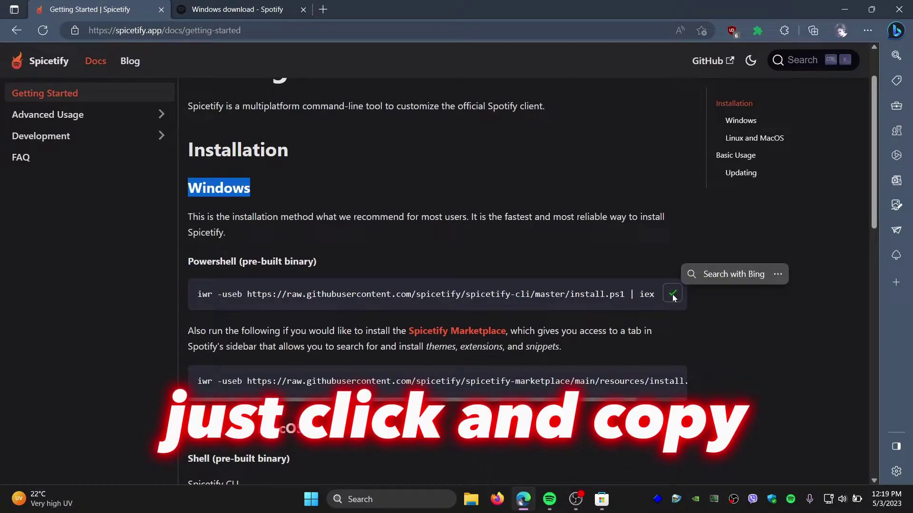
- Search Windows for "powershe" and open Windows PowerShell
{"action": "key", "text": "super"}
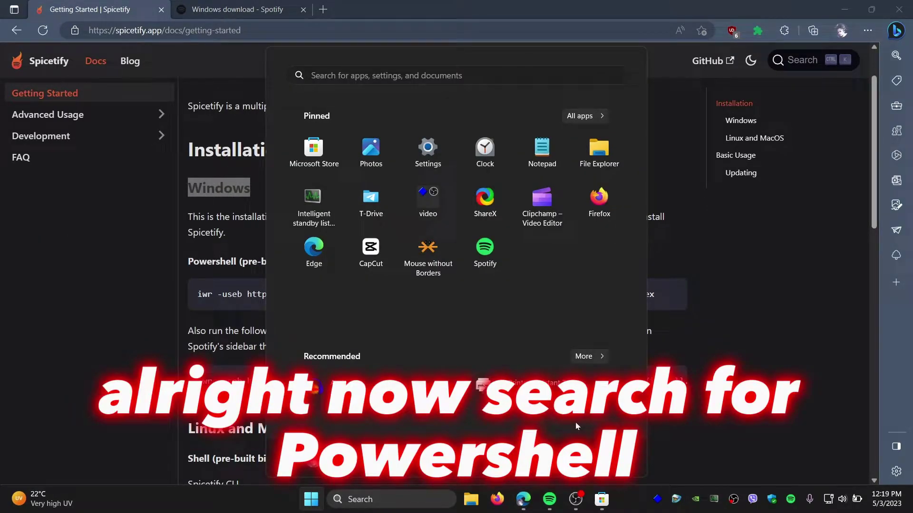
{"action": "type", "text": "powers"}
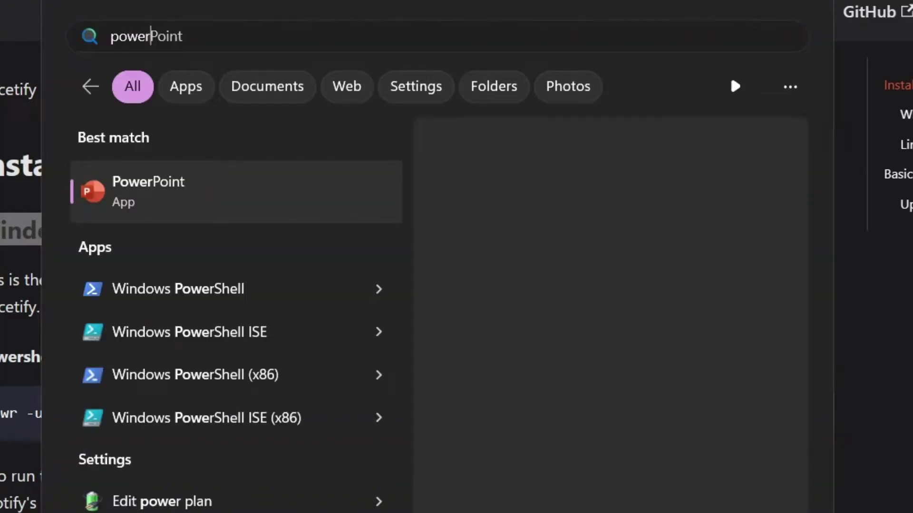
{"action": "type", "text": "he"}
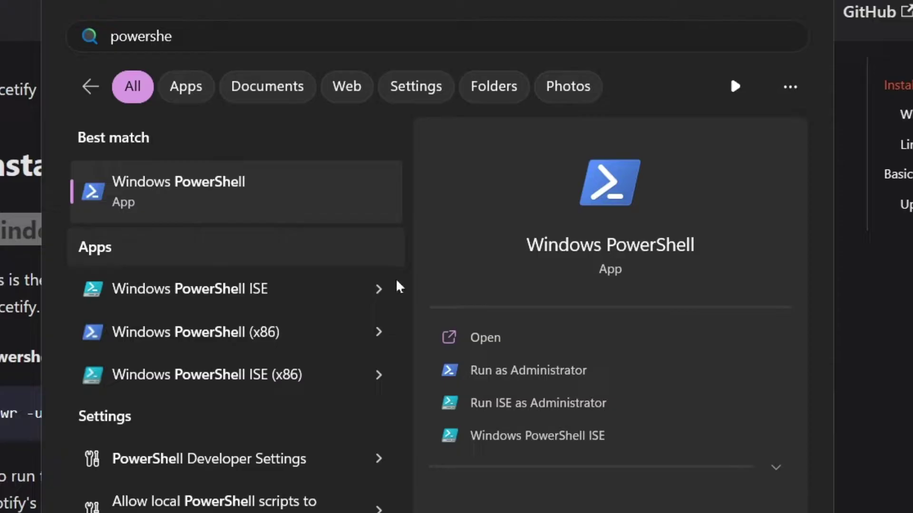
{"action": "left_click", "coordinate": [542, 371]}
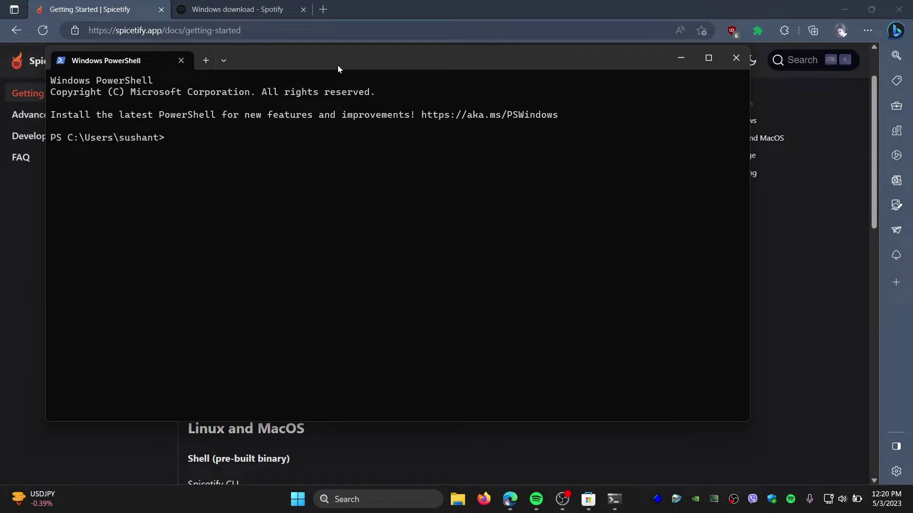
- Reposition the PowerShell window and run the copied spicetify-cli install.ps1 command in it
{"action": "left_click_drag", "start_coordinate": [338, 69], "coordinate": [490, 98]}
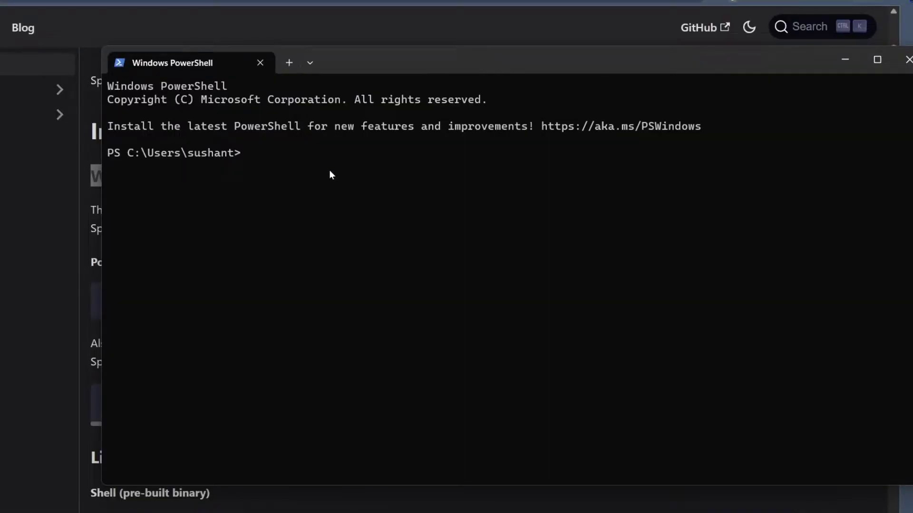
{"action": "right_click", "coordinate": [278, 165]}
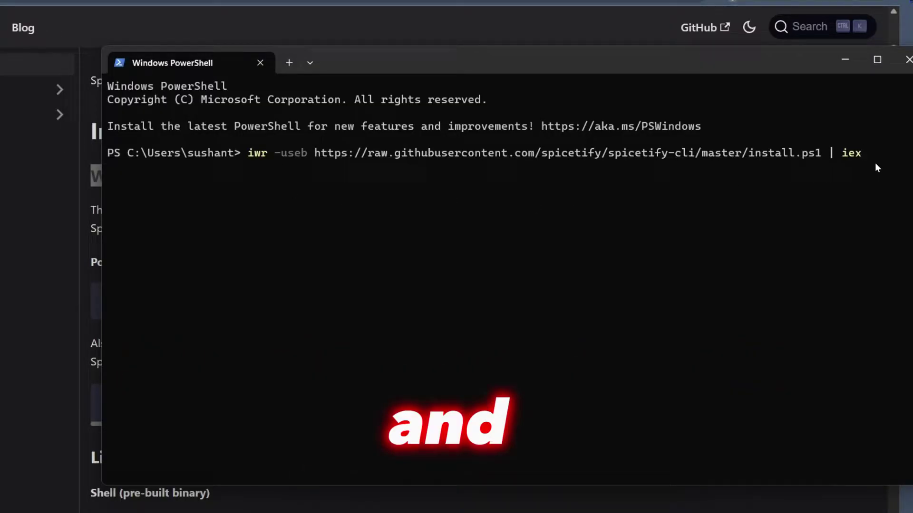
{"action": "key", "text": "Return"}
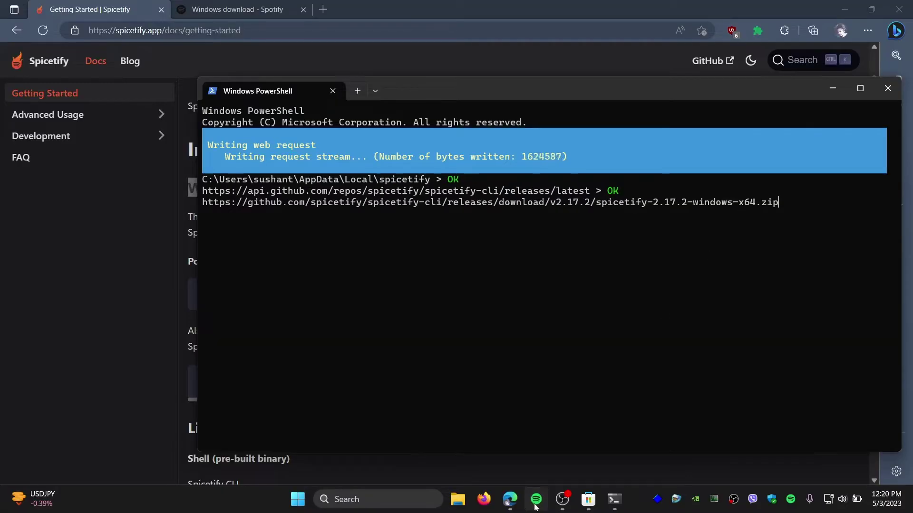
- View the Spotify app's current home screen, then minimize it to return to the PowerShell window
{"action": "left_click", "coordinate": [534, 505]}
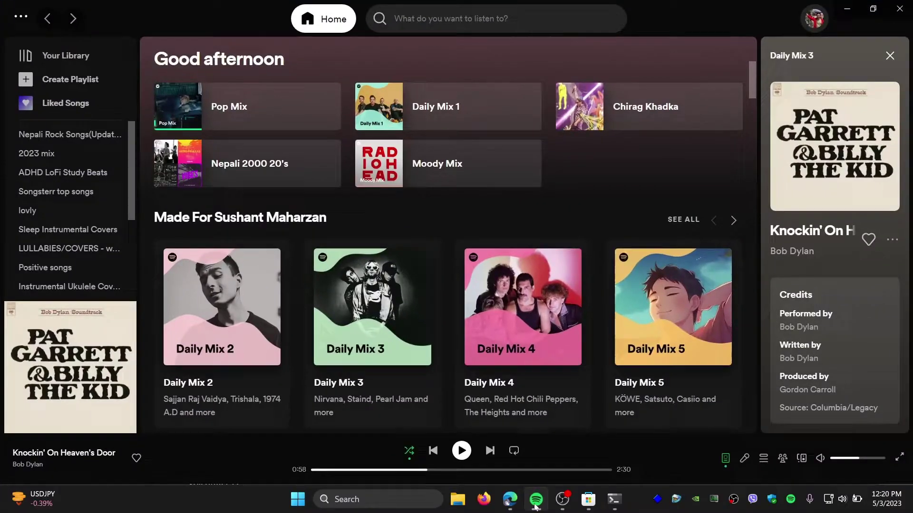
{"action": "left_click", "coordinate": [534, 505]}
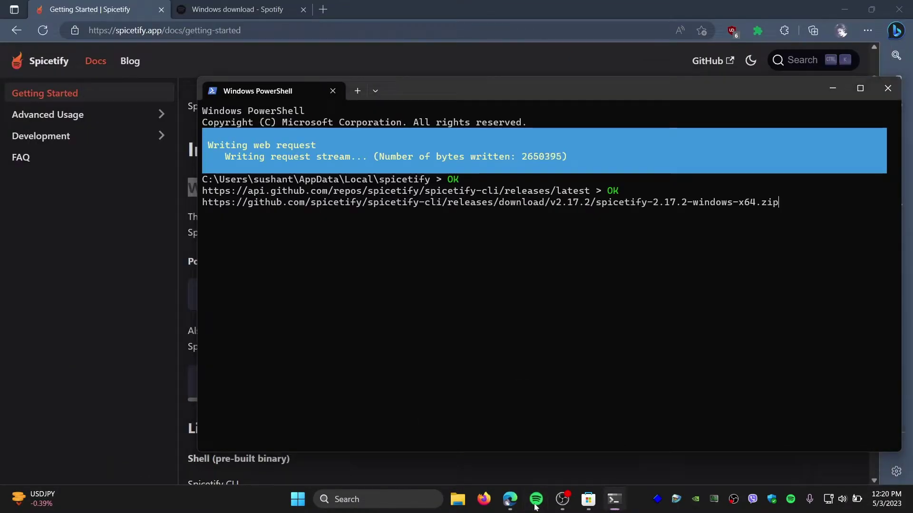
{"action": "left_click", "coordinate": [534, 505]}
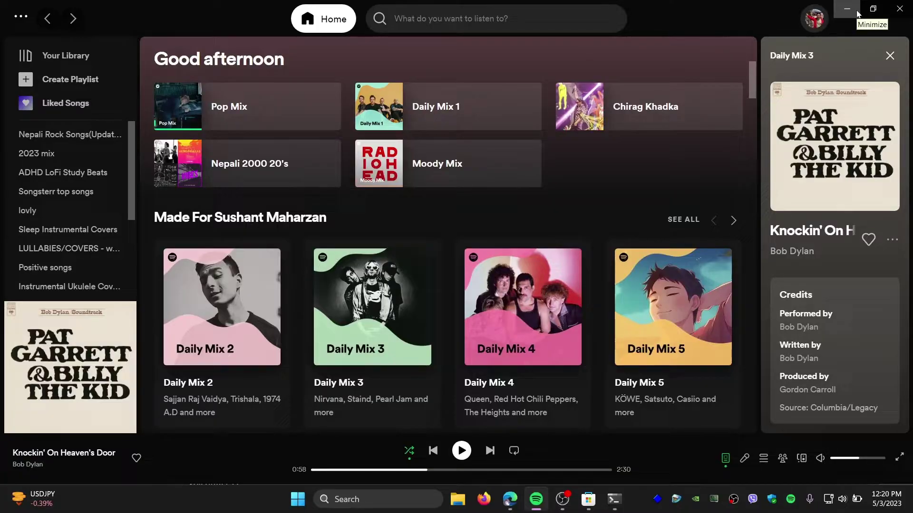
{"action": "left_click", "coordinate": [856, 10]}
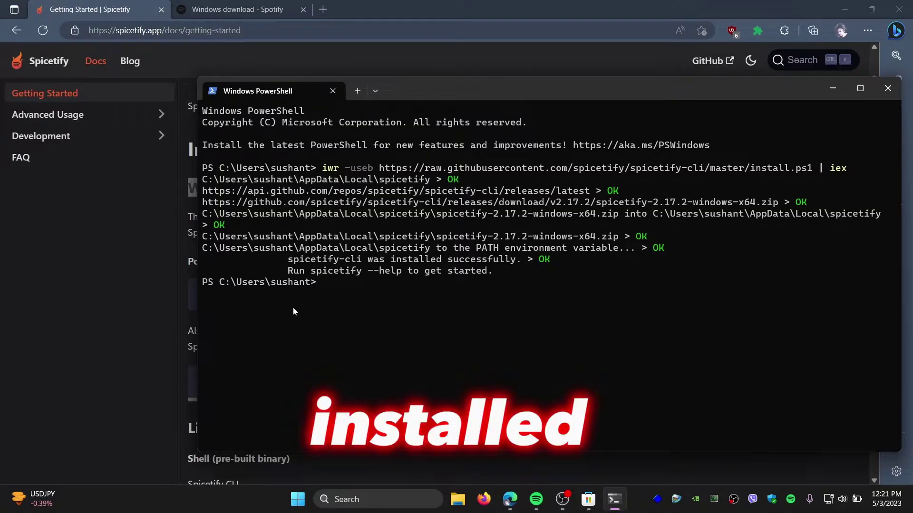
- Return to the Spicetify guide in the browser and copy the Spicetify Marketplace install command for Windows
{"action": "left_click", "coordinate": [98, 346]}
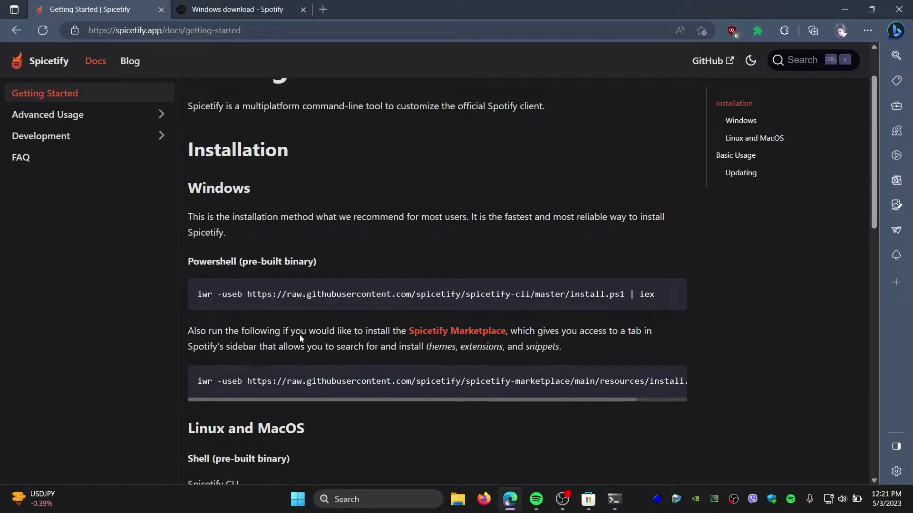
{"action": "scroll", "coordinate": [300, 334], "scroll_direction": "down", "scroll_amount": 3}
{"action": "triple_click", "coordinate": [318, 248]}
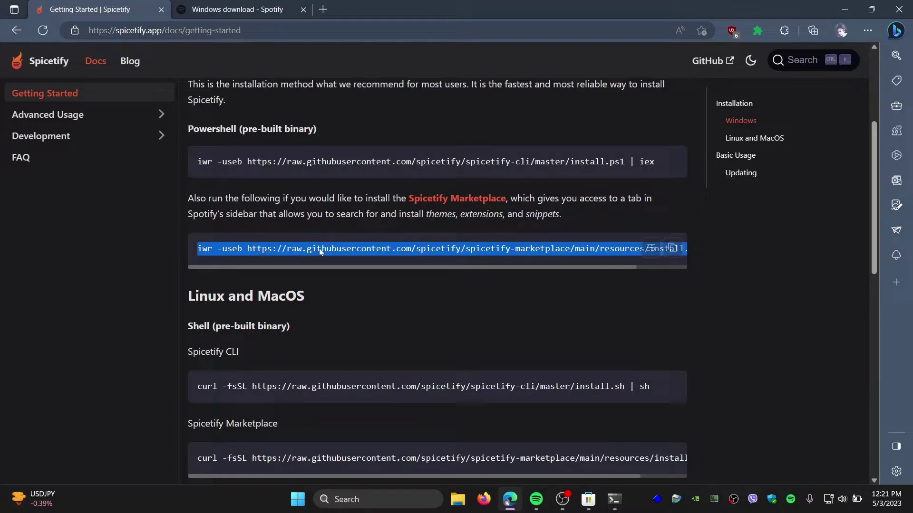
{"action": "right_click", "coordinate": [319, 249]}
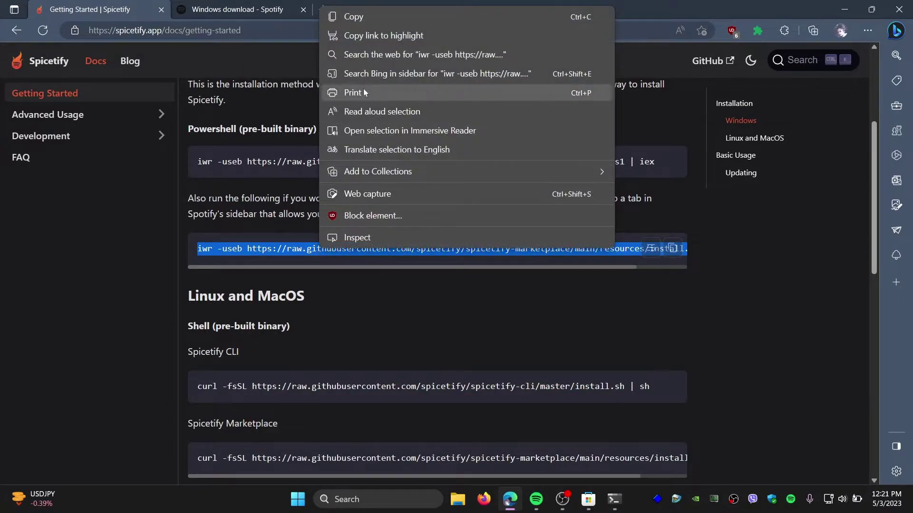
{"action": "left_click", "coordinate": [364, 19]}
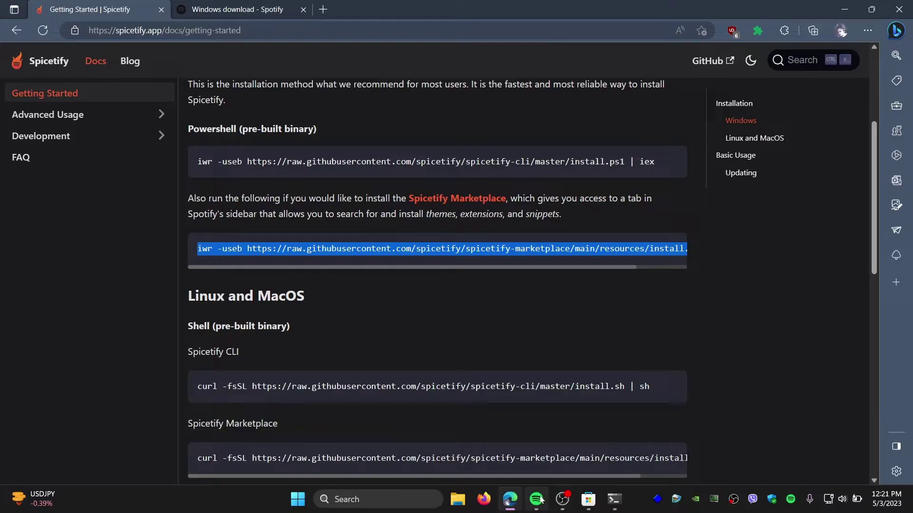
{"action": "left_click", "coordinate": [613, 505]}
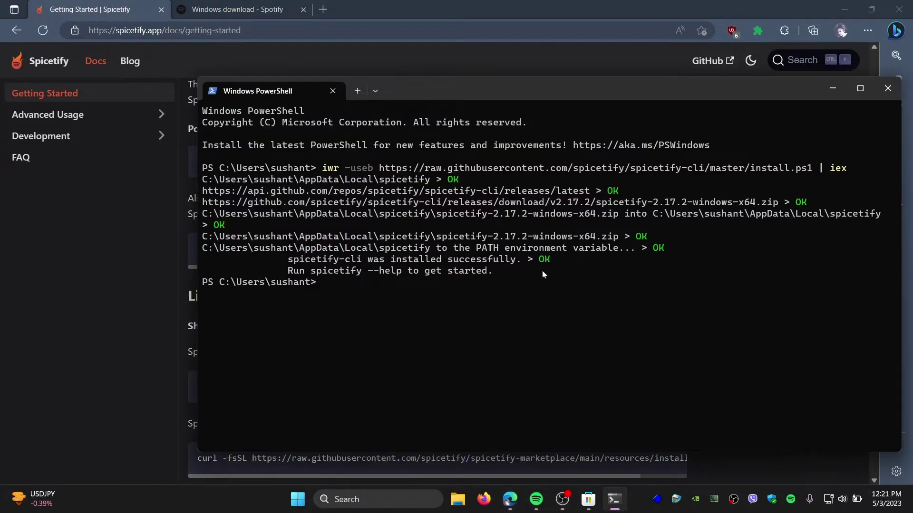
{"action": "left_click", "coordinate": [92, 232]}
{"action": "double_click", "coordinate": [439, 249]}
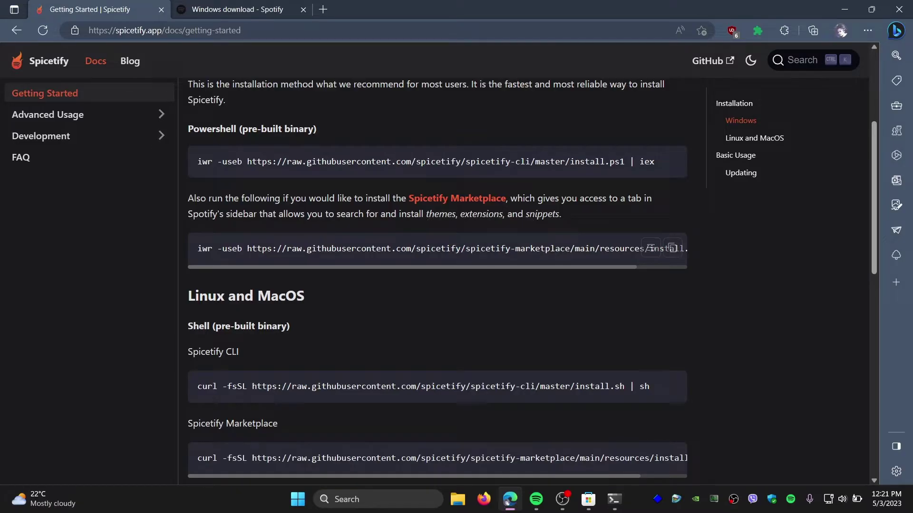
{"action": "triple_click", "coordinate": [608, 256]}
{"action": "left_click", "coordinate": [670, 247]}
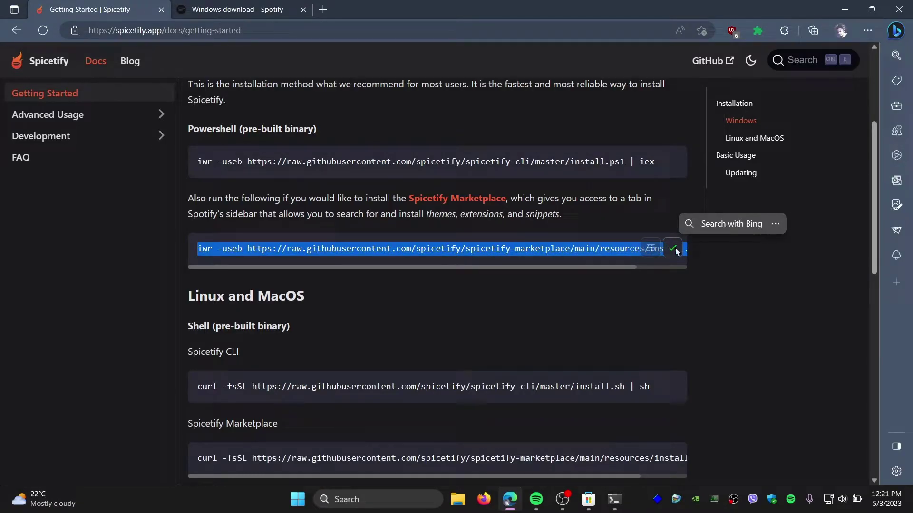
- Switch to PowerShell and run the copied spicetify-marketplace install.ps1 command
{"action": "left_click", "coordinate": [614, 499]}
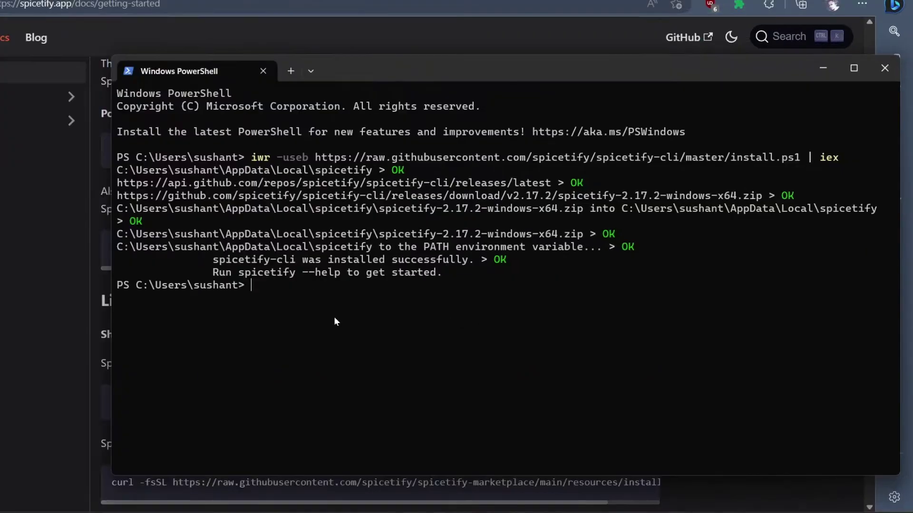
{"action": "right_click", "coordinate": [393, 314]}
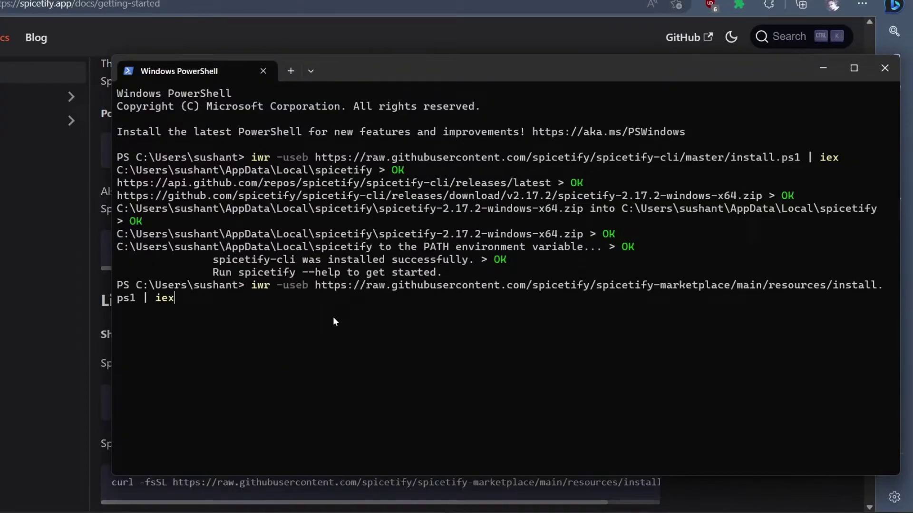
{"action": "key", "text": "Return"}
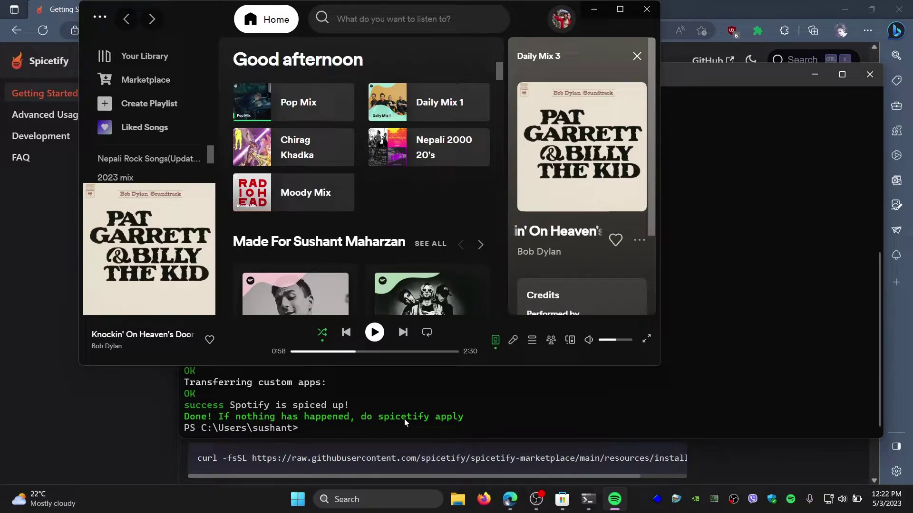
- Check the end of the PowerShell output, then maximize Spotify and open its Marketplace page
{"action": "left_click", "coordinate": [332, 419]}
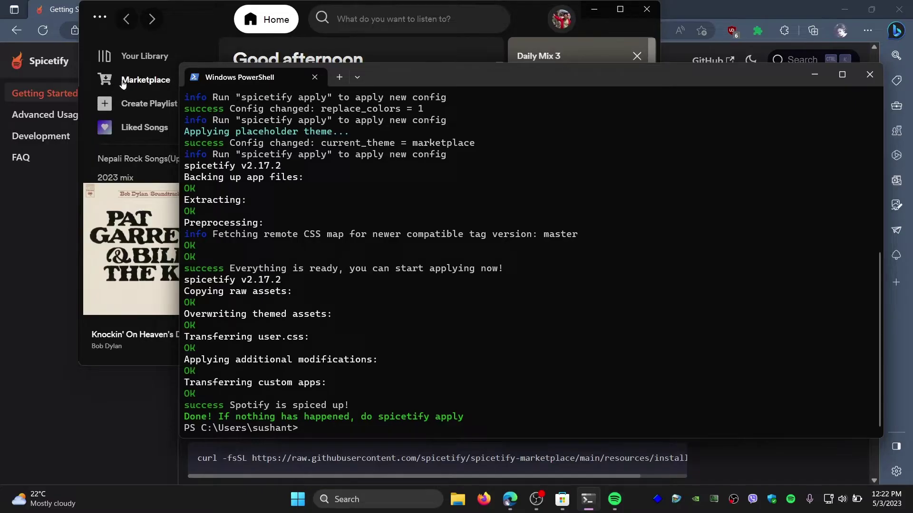
{"action": "left_click", "coordinate": [616, 10]}
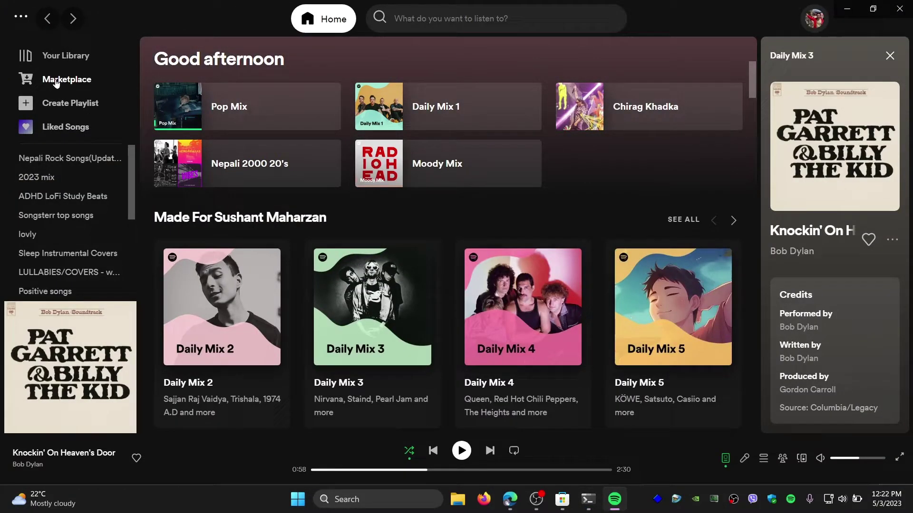
{"action": "left_click", "coordinate": [56, 80]}
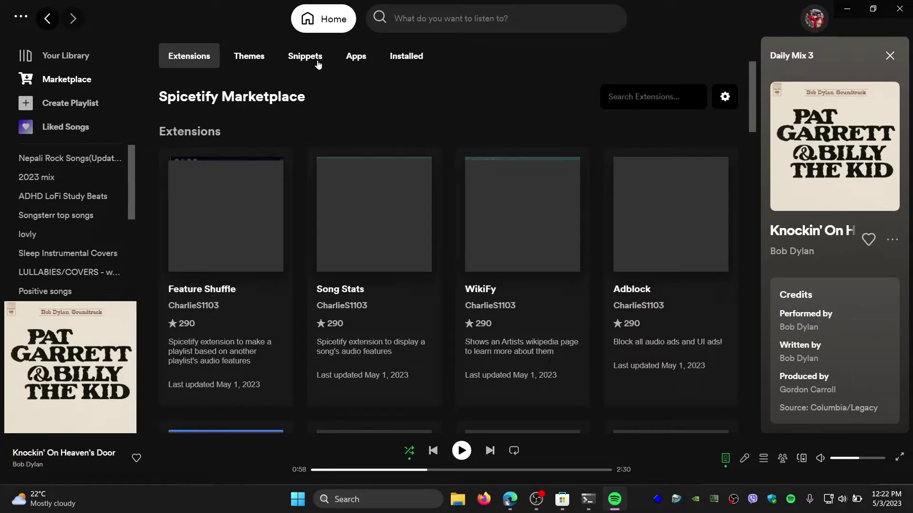
- Return to the PowerShell window, copy the suggested spicetify apply command from the output and run it
{"action": "left_click", "coordinate": [852, 12]}
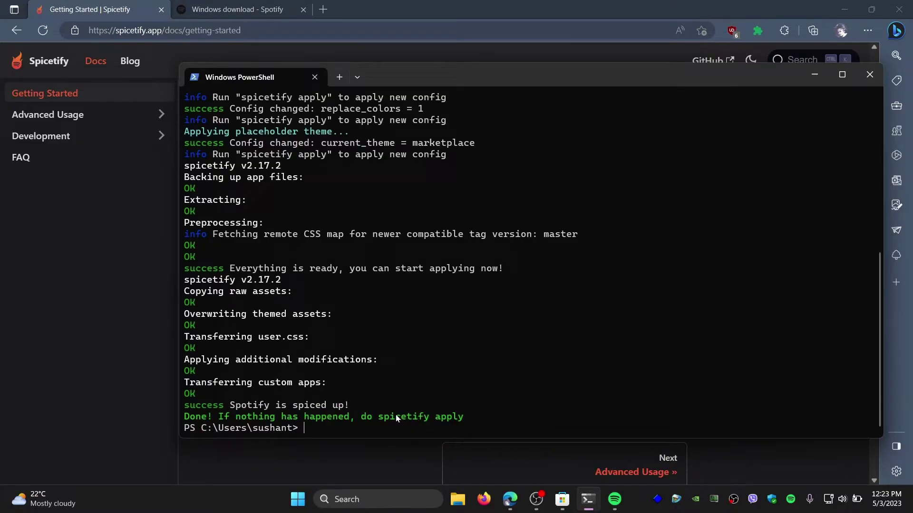
{"action": "left_click_drag", "start_coordinate": [394, 417], "coordinate": [463, 417]}
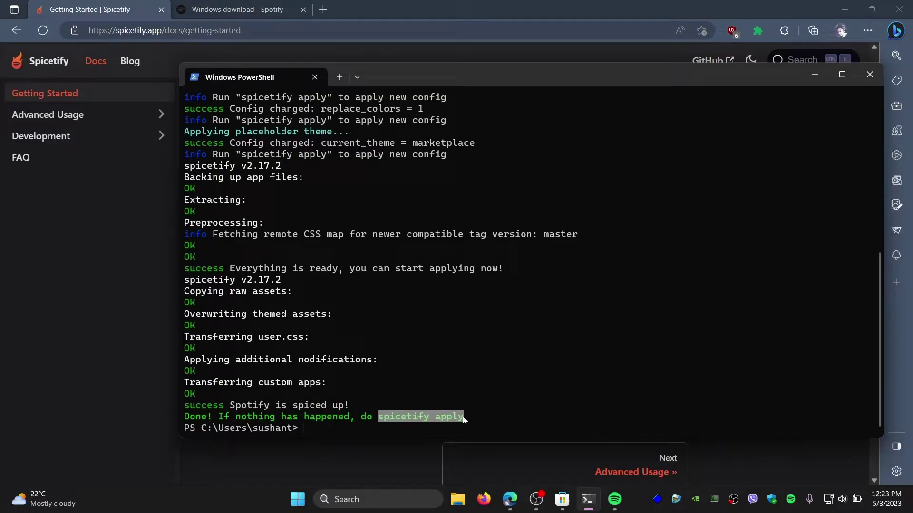
{"action": "right_click", "coordinate": [399, 361]}
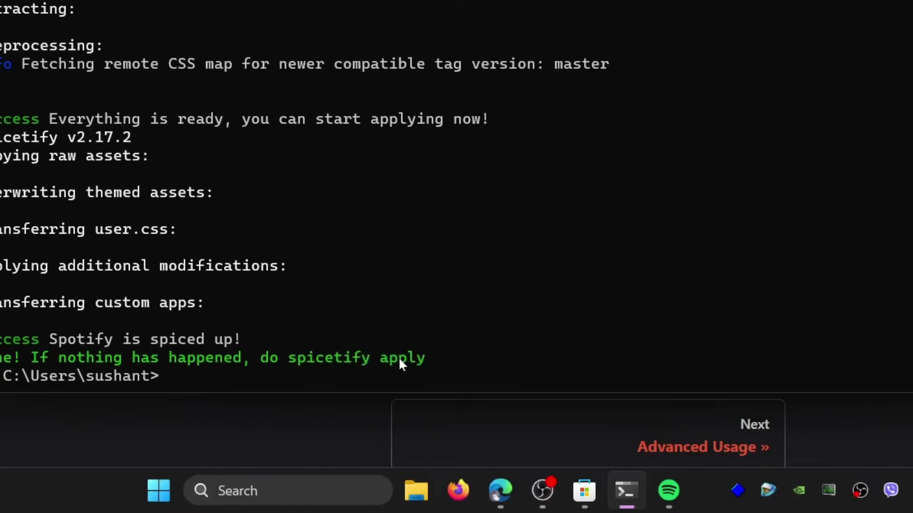
{"action": "right_click", "coordinate": [229, 386]}
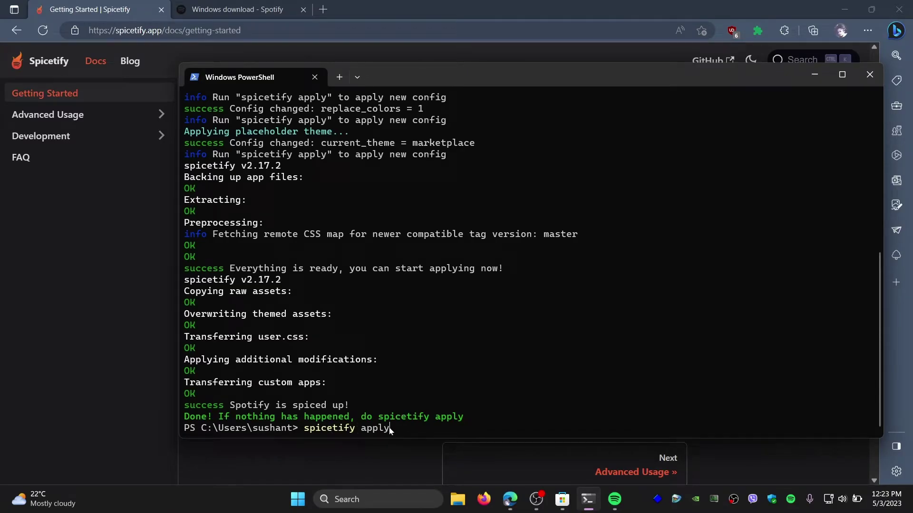
{"action": "key", "text": "Return"}
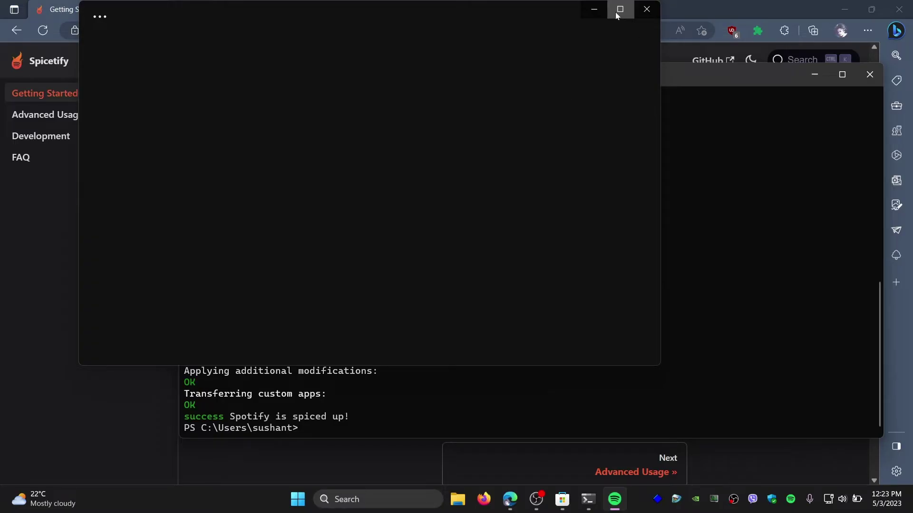
- Maximize the relaunched Spotify window and open its Marketplace page
{"action": "mouse_move", "coordinate": [616, 13]}
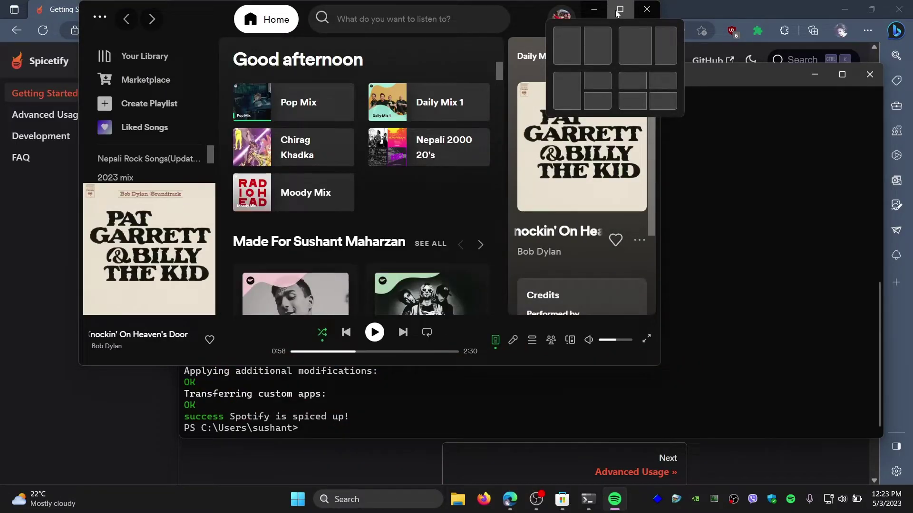
{"action": "left_click", "coordinate": [617, 11]}
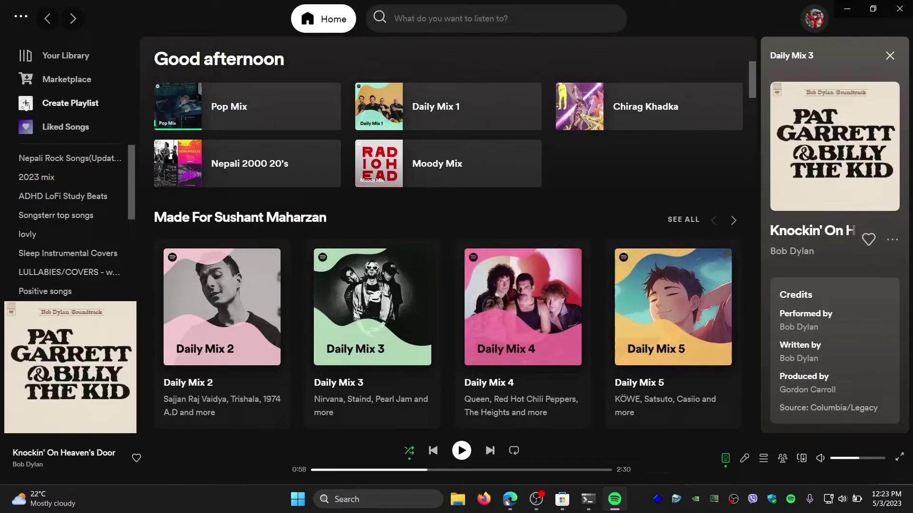
{"action": "left_click", "coordinate": [90, 81]}
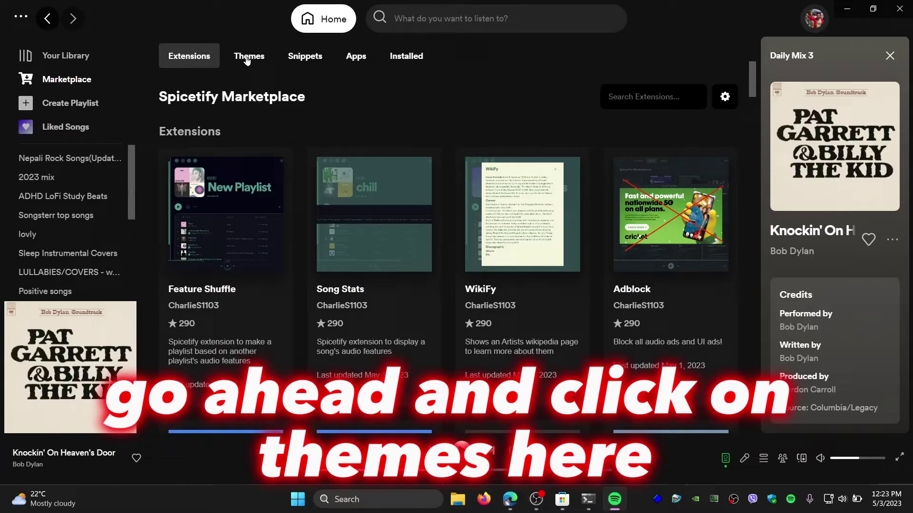
- Install the BurntSienna theme from the Marketplace and check its look on the playlists in Your Library
{"action": "left_click", "coordinate": [247, 57]}
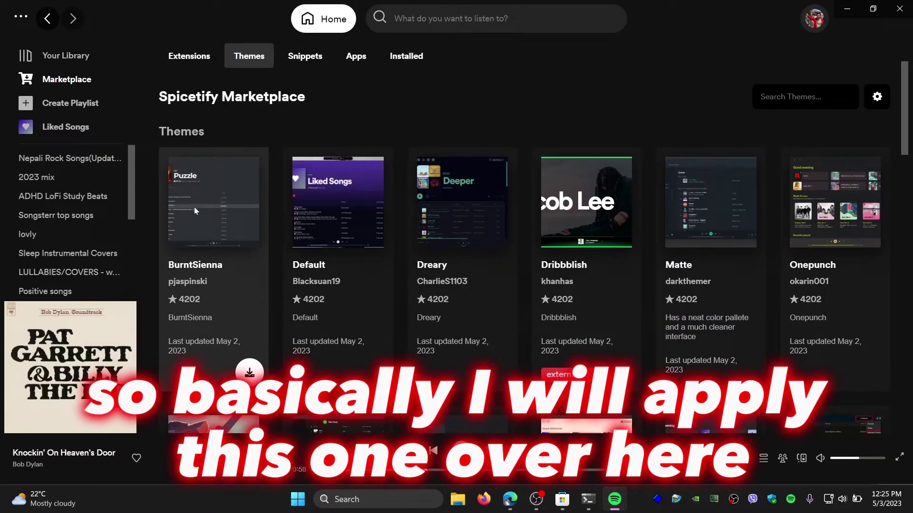
{"action": "left_click", "coordinate": [198, 207]}
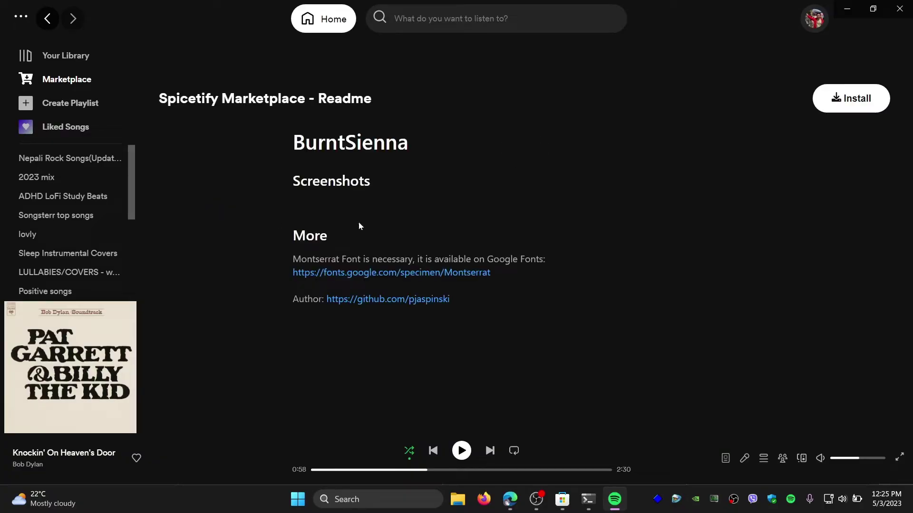
{"action": "left_click", "coordinate": [846, 99]}
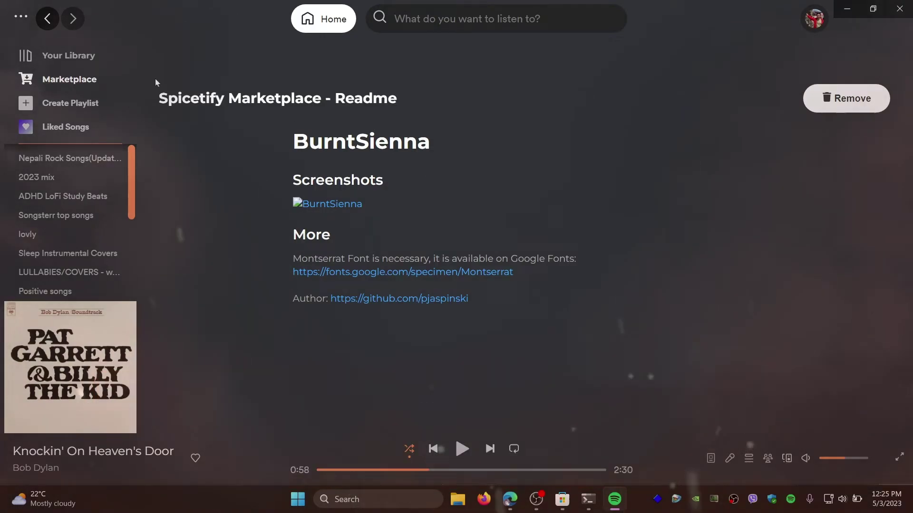
{"action": "left_click", "coordinate": [67, 55]}
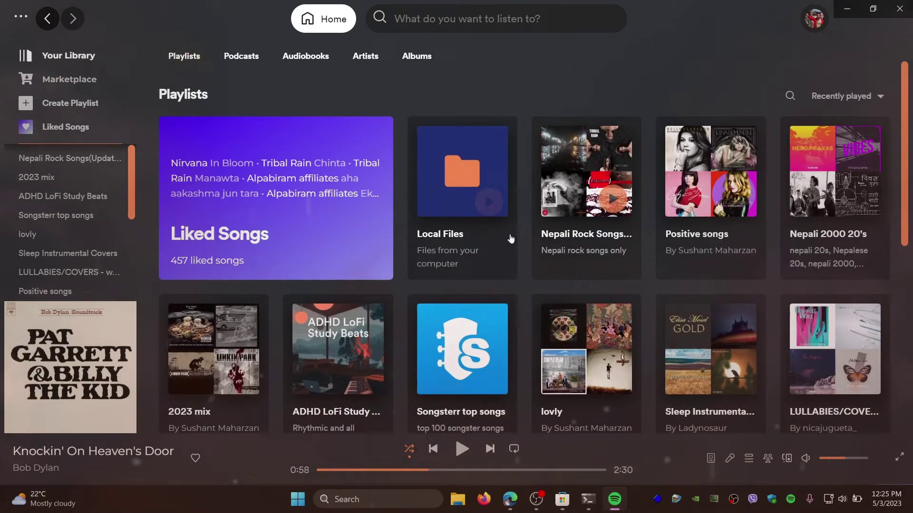
{"action": "scroll", "coordinate": [479, 247], "scroll_direction": "down", "scroll_amount": 7}
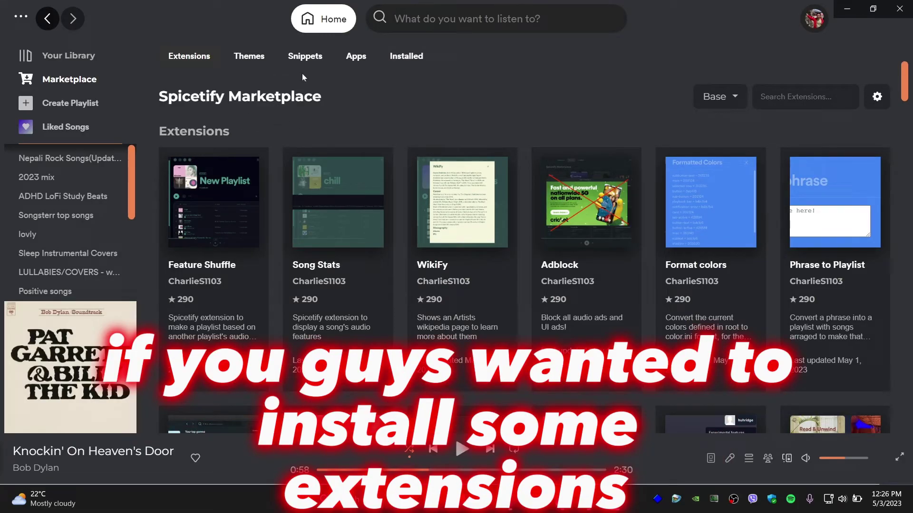
- Browse the snippets and the apps offered in the Spicetify Marketplace
{"action": "left_click", "coordinate": [320, 63]}
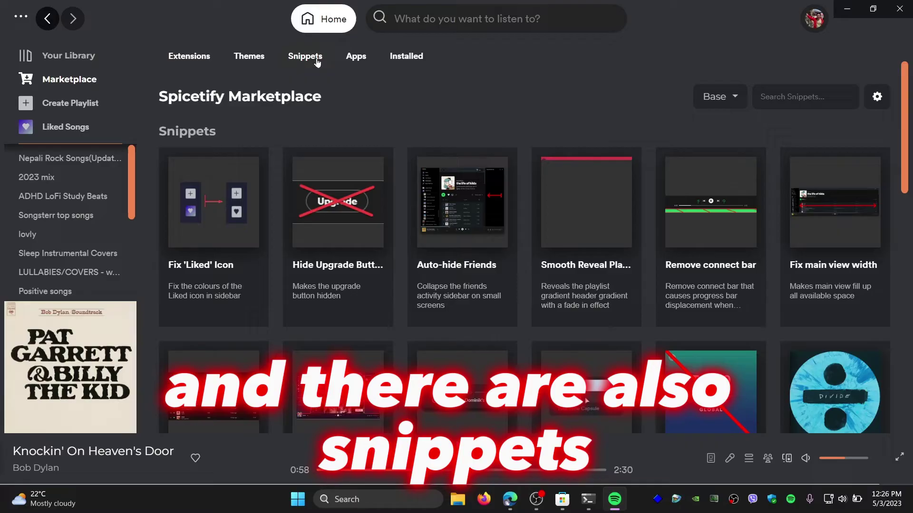
{"action": "mouse_move", "coordinate": [352, 256]}
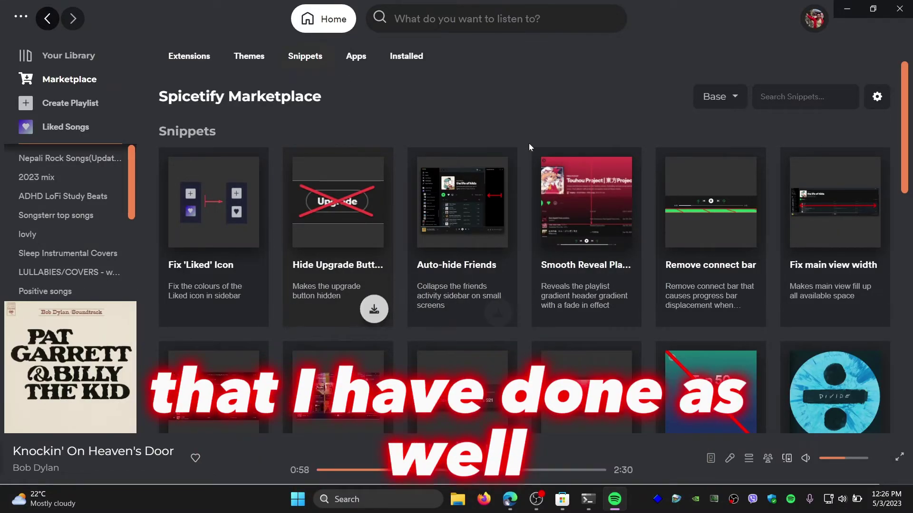
{"action": "left_click", "coordinate": [363, 61]}
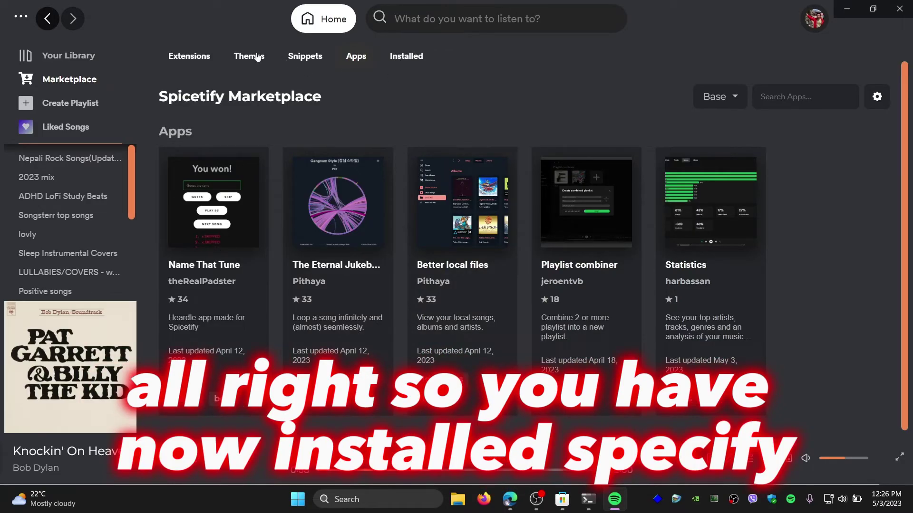
- Find the Bloom theme among the Marketplace themes, install it and reload Spotify immediately
{"action": "left_click", "coordinate": [257, 57]}
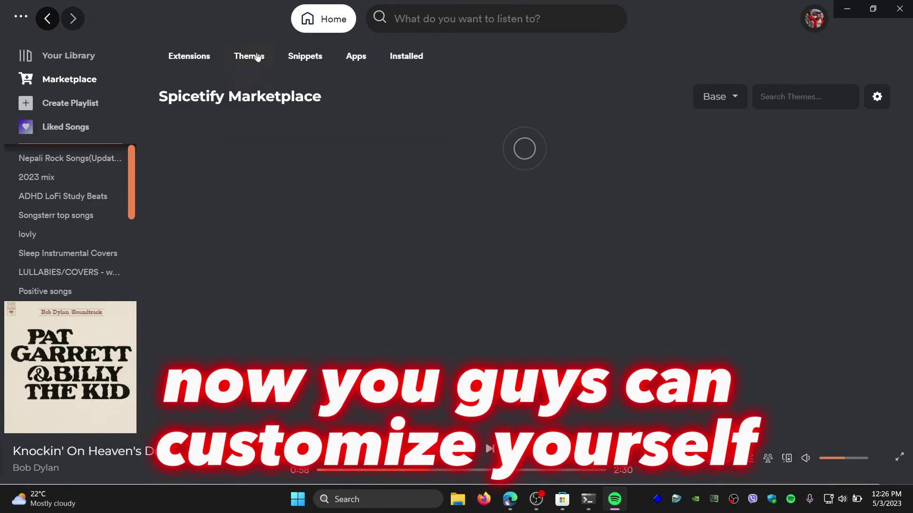
{"action": "scroll", "coordinate": [374, 213], "scroll_direction": "down", "scroll_amount": 9}
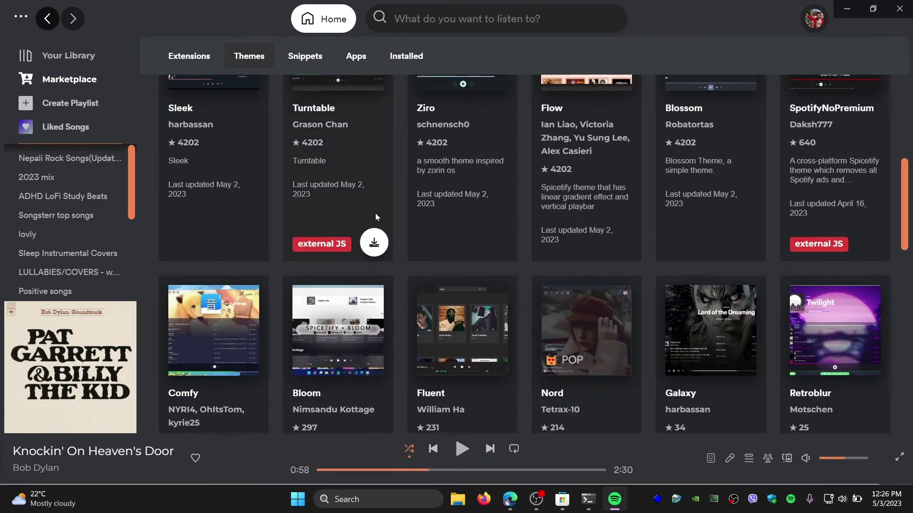
{"action": "scroll", "coordinate": [375, 217], "scroll_direction": "down", "scroll_amount": 4}
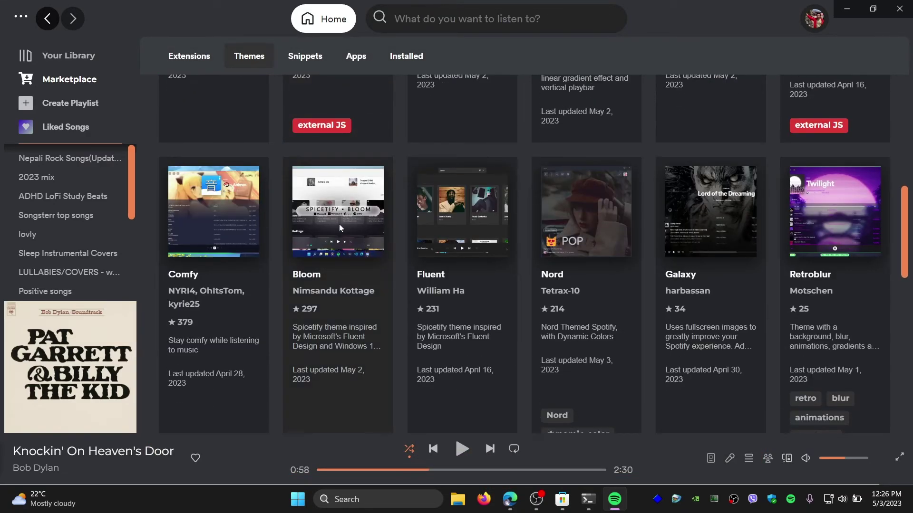
{"action": "left_click", "coordinate": [339, 224]}
{"action": "left_click", "coordinate": [838, 100]}
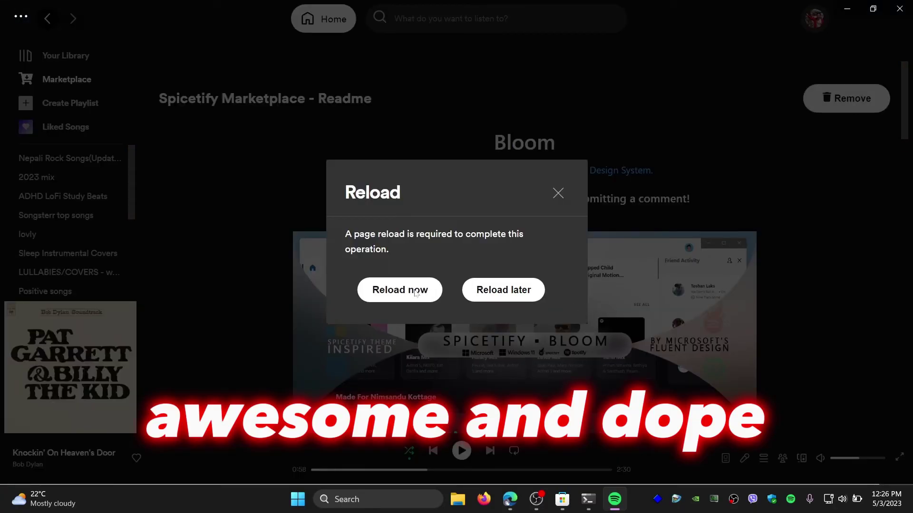
{"action": "left_click", "coordinate": [415, 292]}
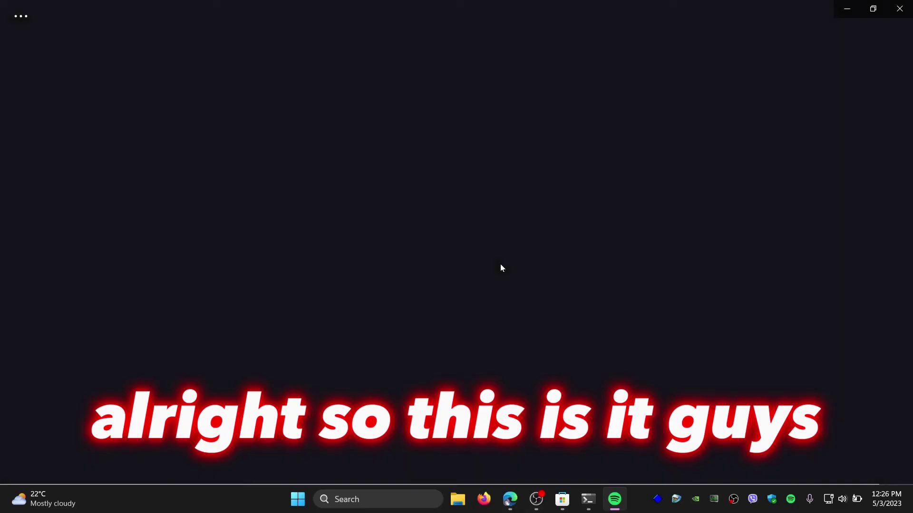